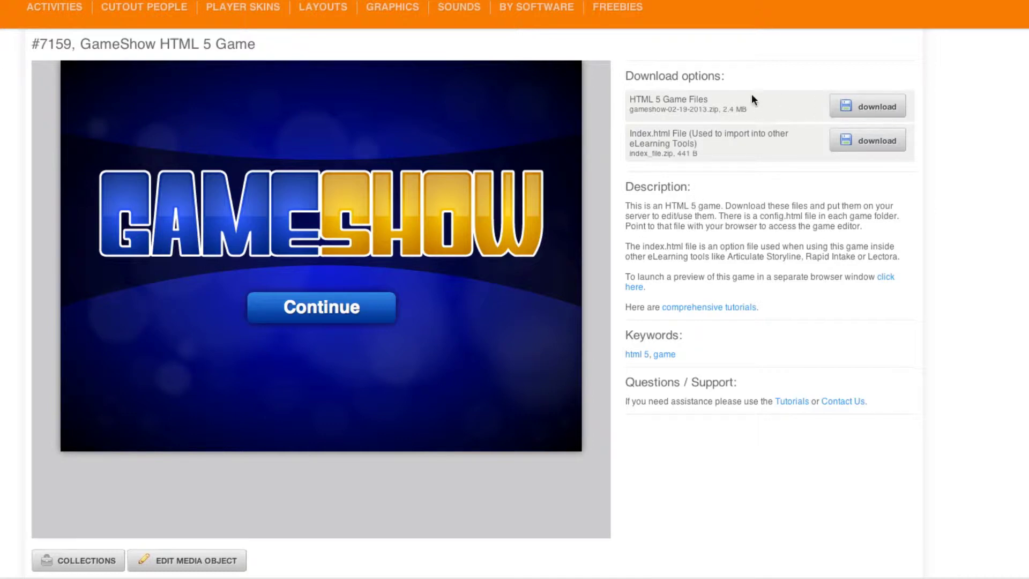
- Highlight the HTML 5 Game Files title, inspect the core and gameshow subfolders, and move the window aside
left_click_drag(642, 99, 683, 97)
left_click(682, 98)
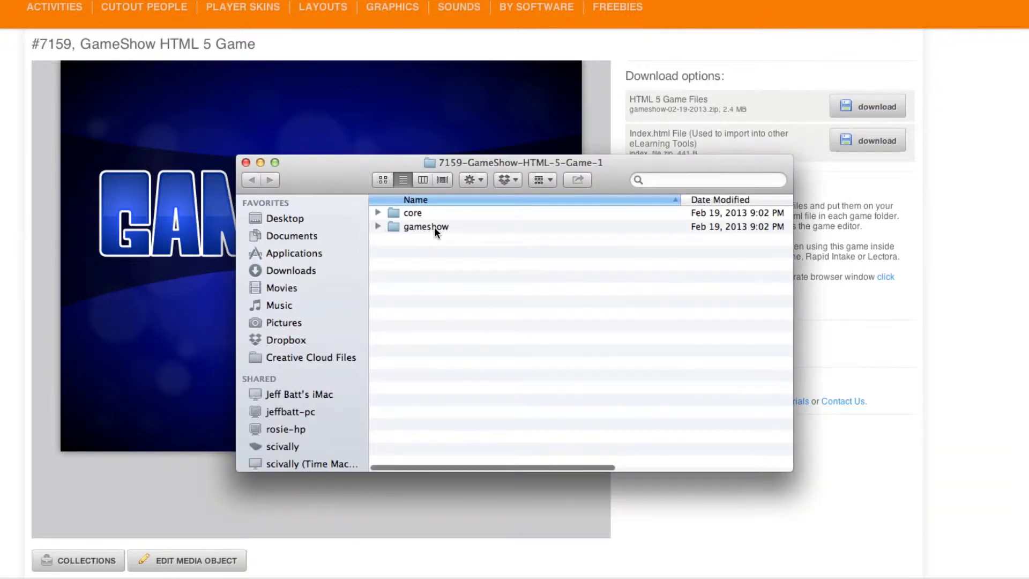
left_click(434, 227)
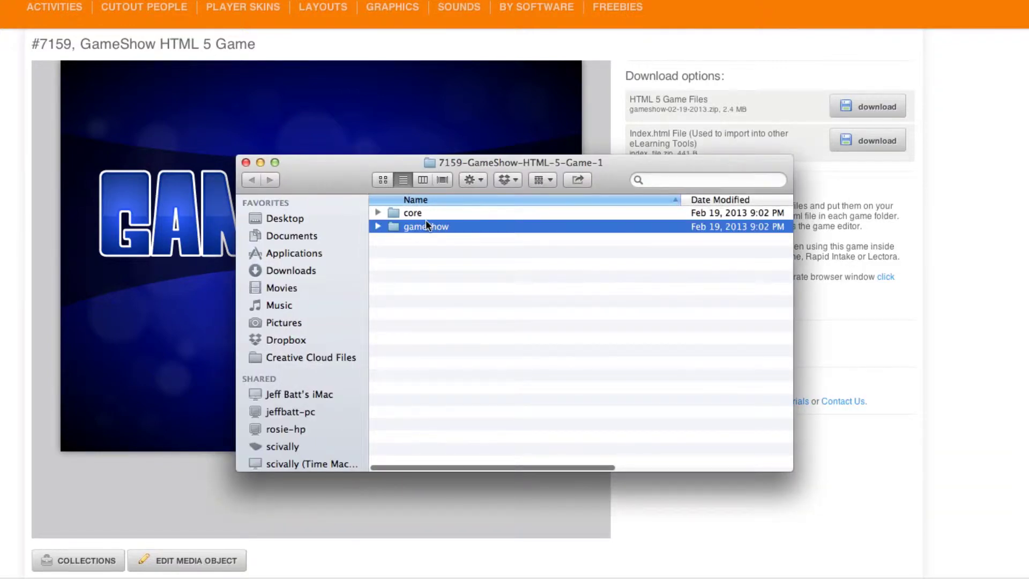
left_click(428, 212)
left_click(430, 226)
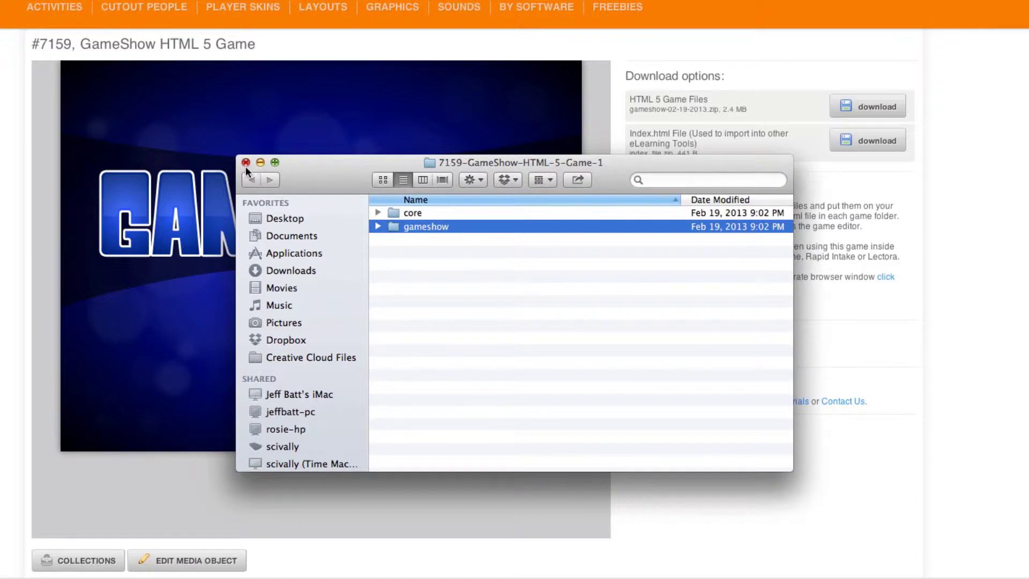
left_click_drag(346, 175, 385, 165)
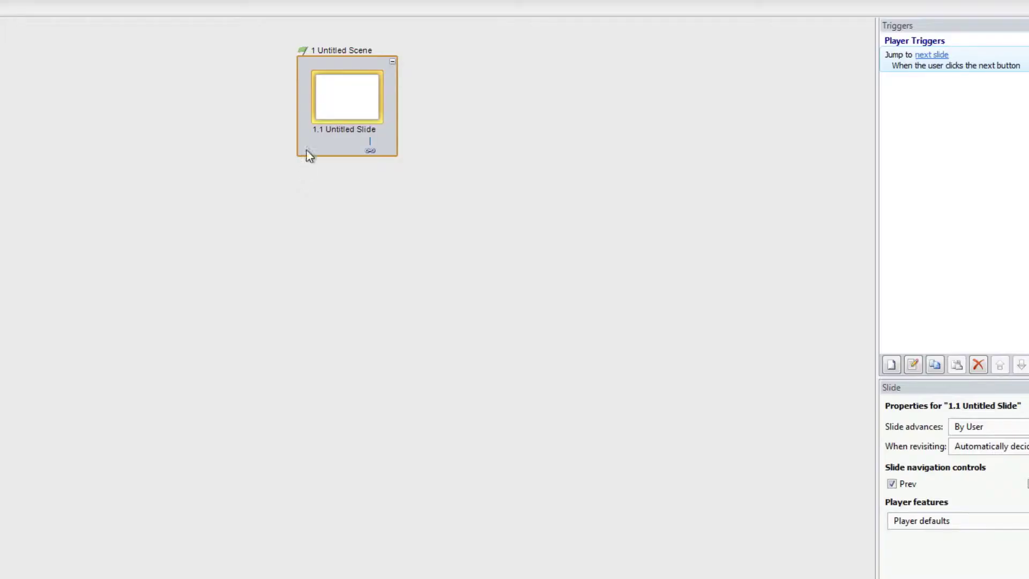
- Insert a web object on the untitled slide addressed to the Desktop's 7159-GameShow-HTML-5-Game-1 folder
double_click(348, 86)
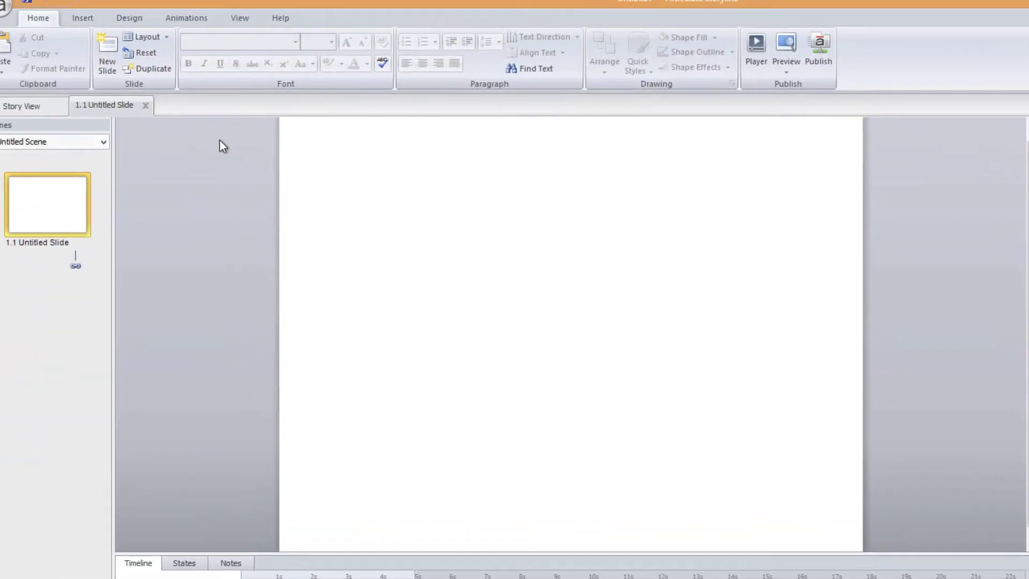
left_click(109, 29)
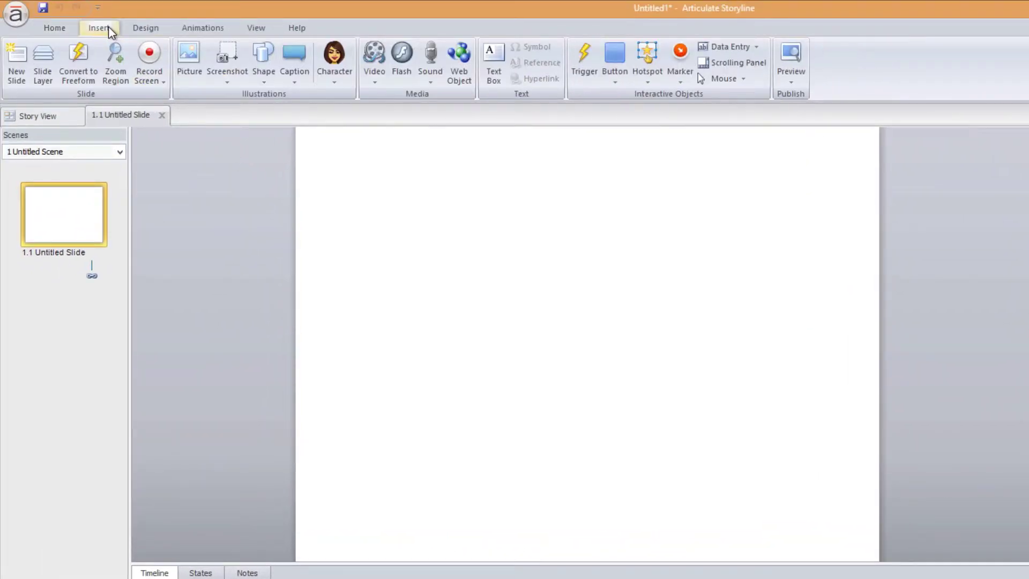
left_click(459, 64)
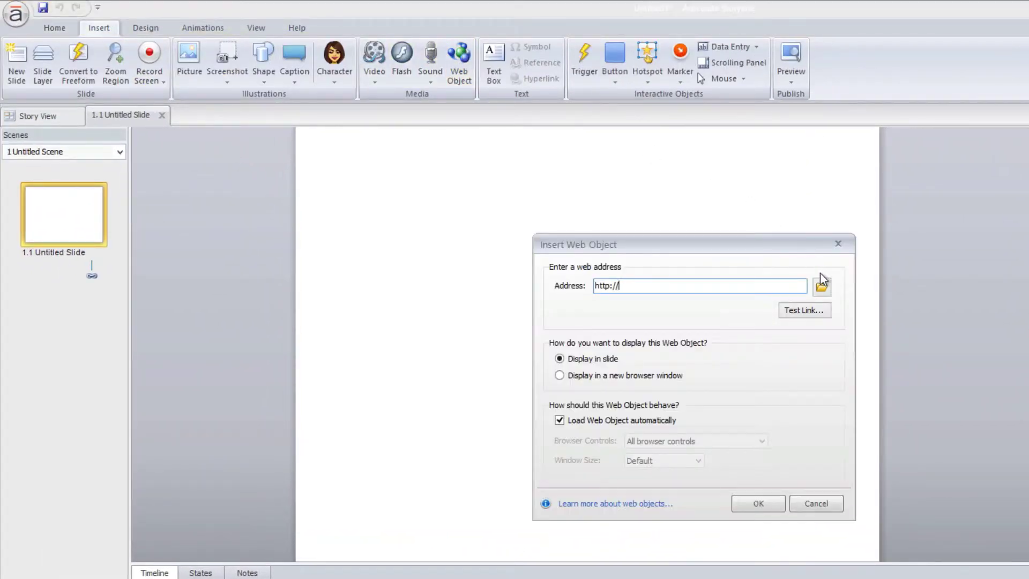
left_click(821, 287)
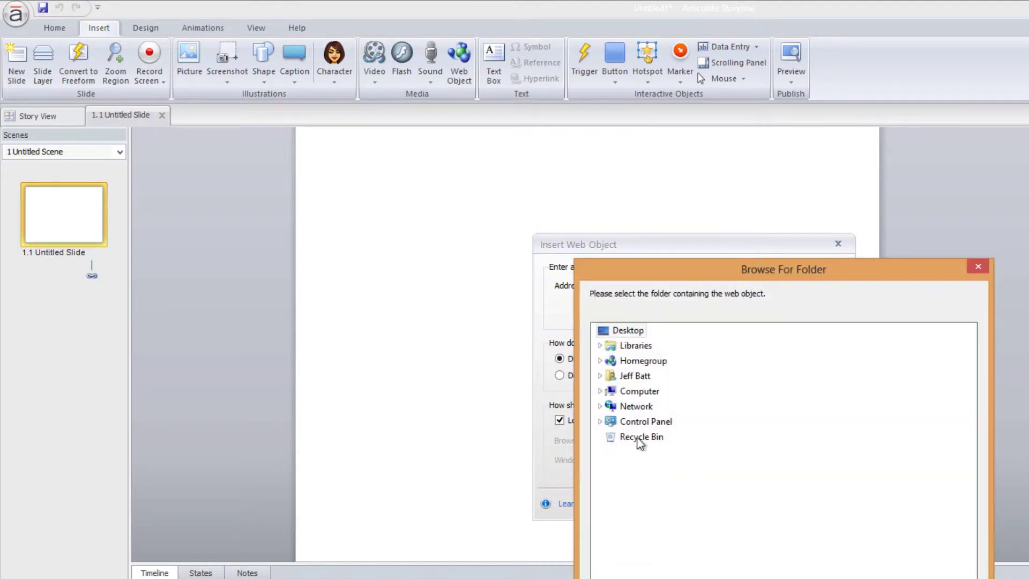
double_click(635, 392)
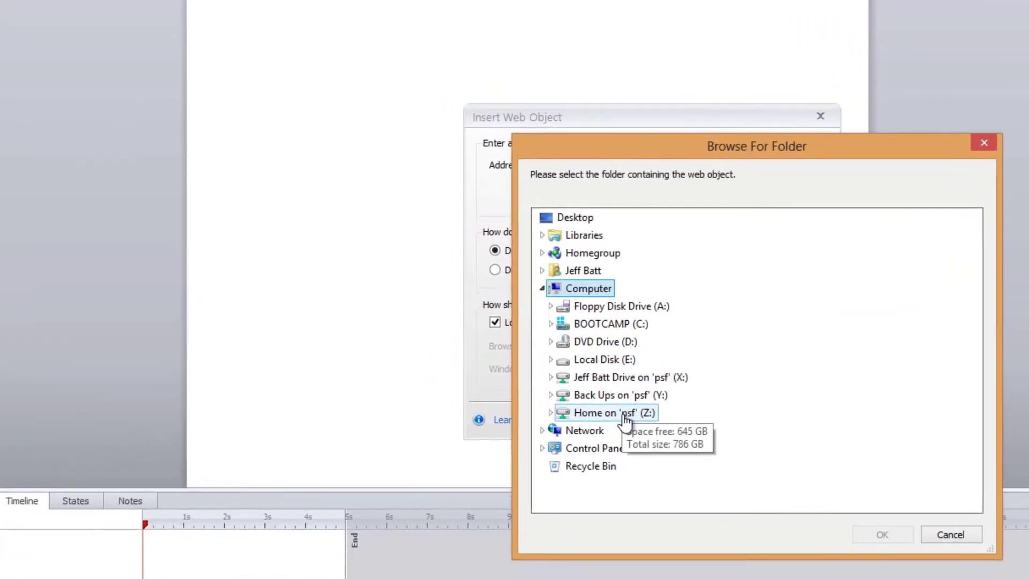
double_click(647, 498)
left_click_drag(980, 326, 976, 336)
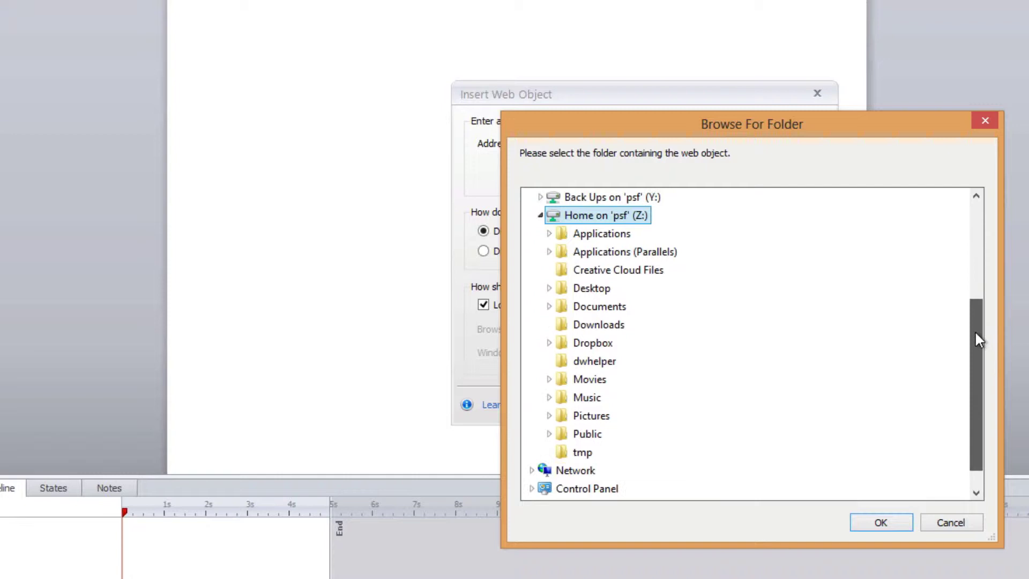
double_click(590, 288)
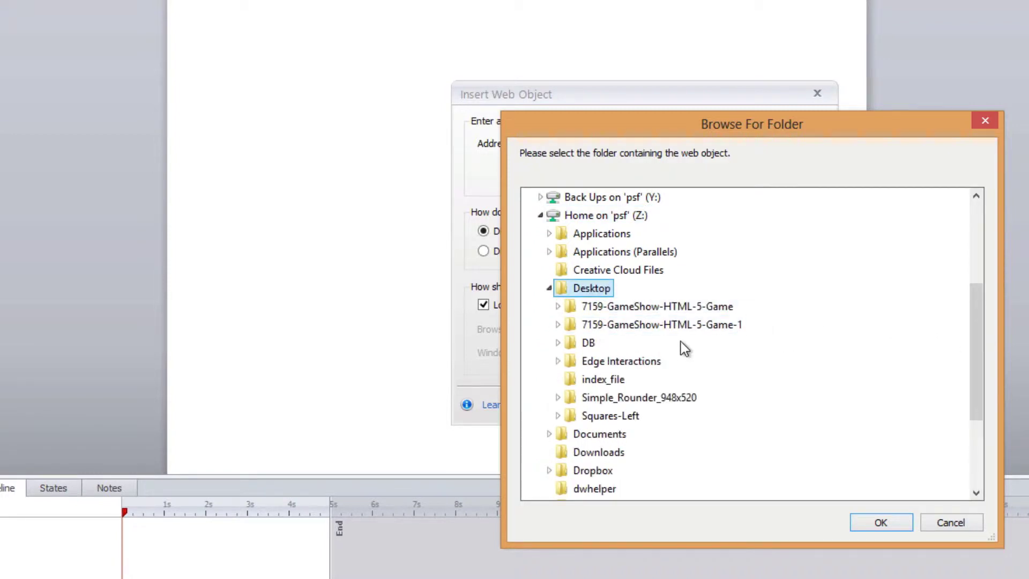
double_click(663, 327)
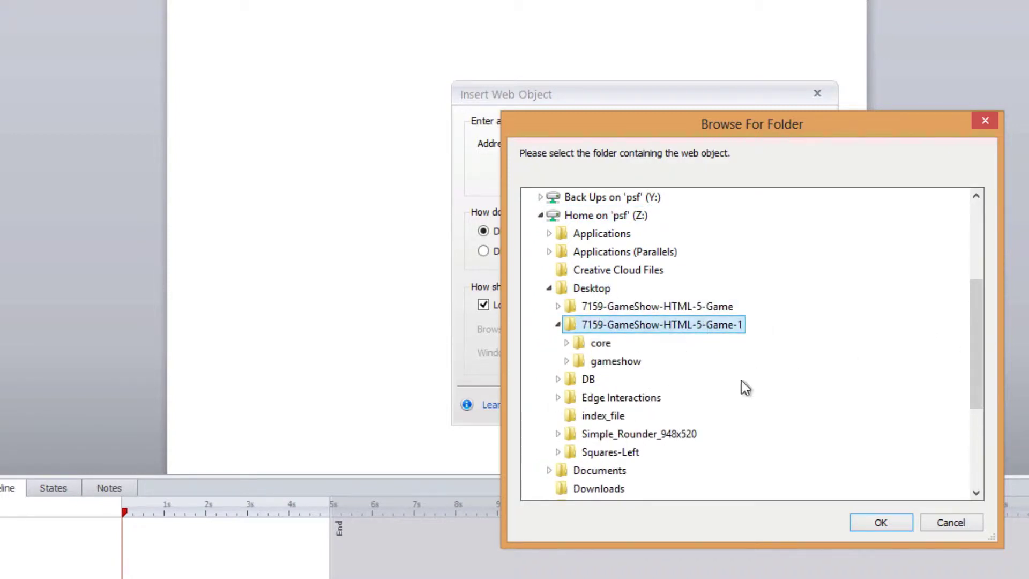
left_click(883, 527)
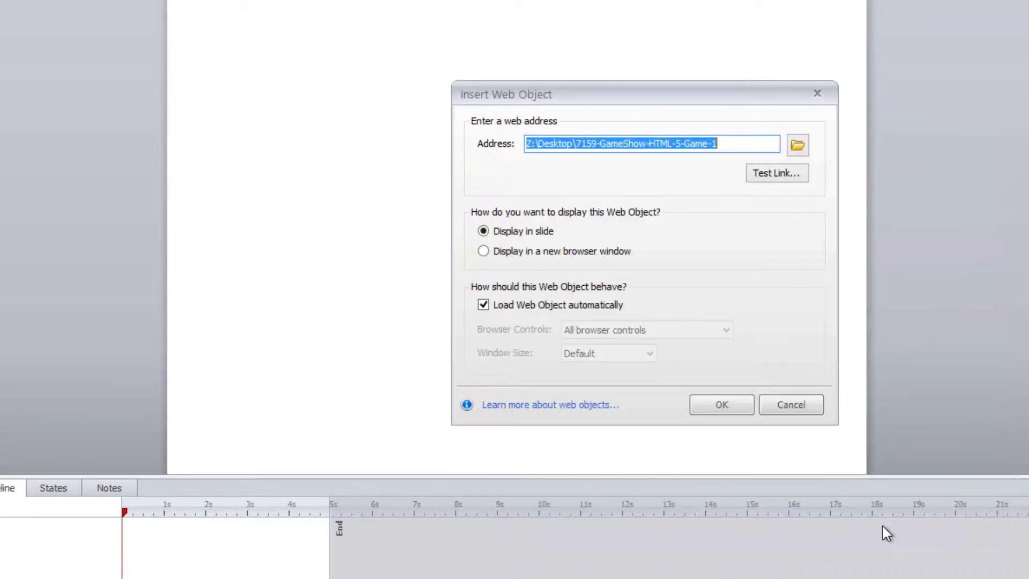
- Reselect the 7159-GameShow-HTML-5-Game-1 folder as the address and test whether the link loads
left_click(797, 144)
left_click_drag(973, 260, 973, 309)
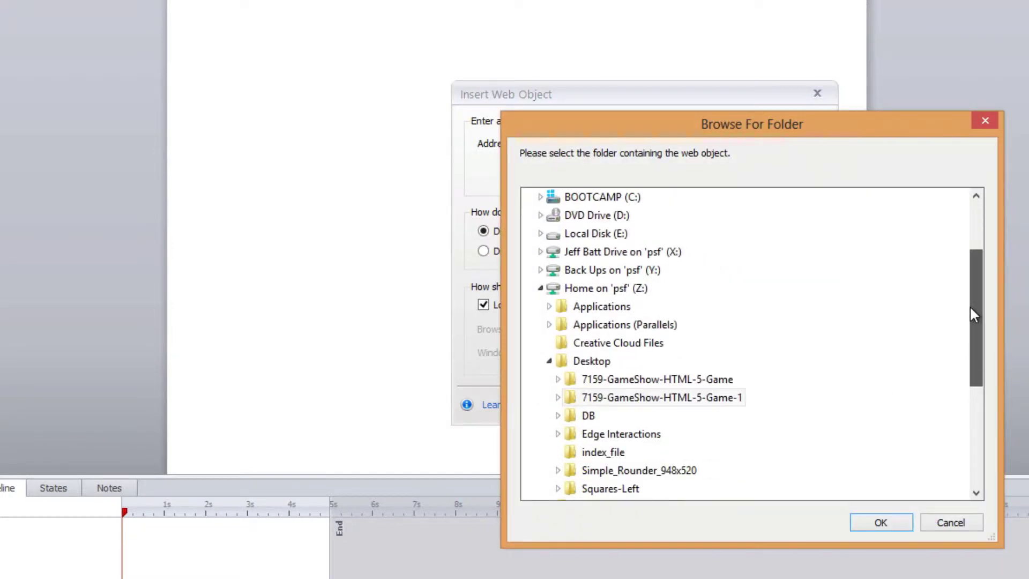
double_click(656, 398)
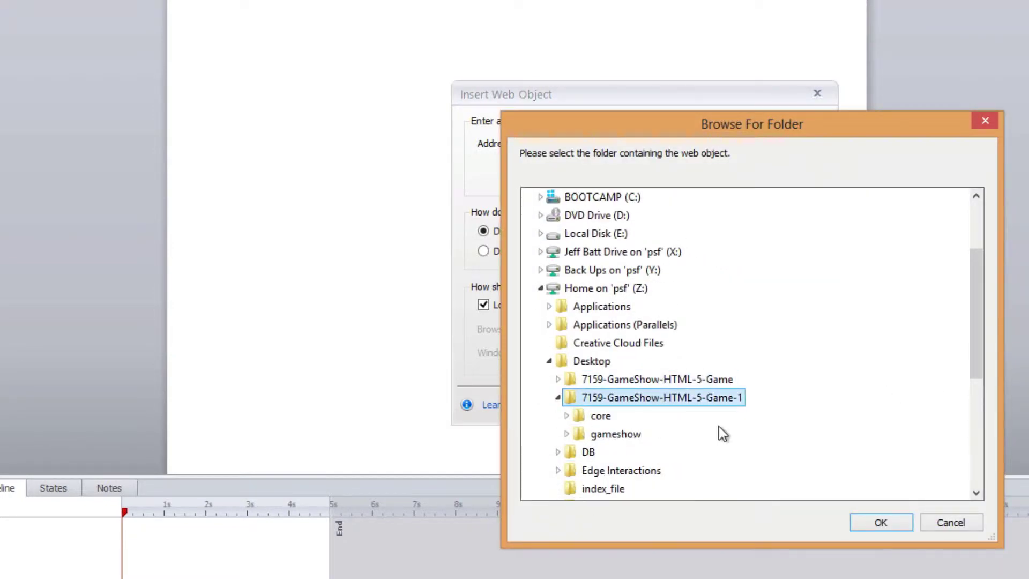
left_click(872, 521)
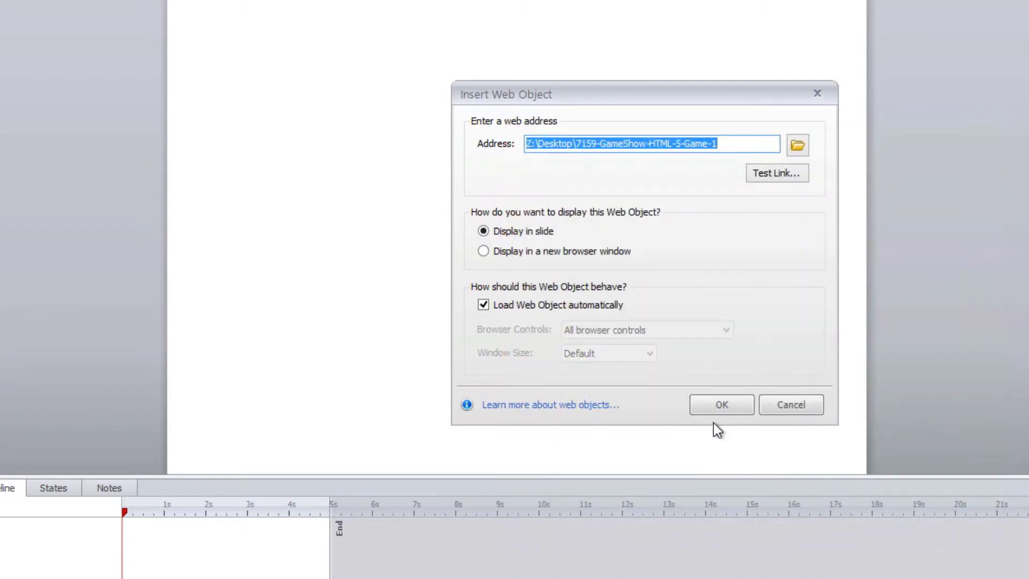
left_click(794, 175)
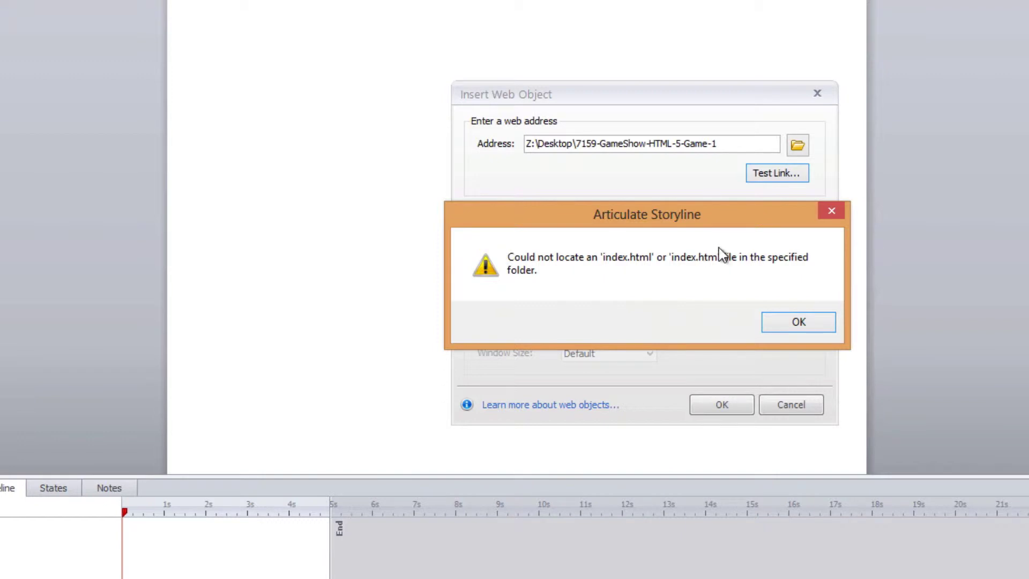
- Dismiss the missing index.html warning, close the game folder window, and download the Index.html File package
left_click(813, 322)
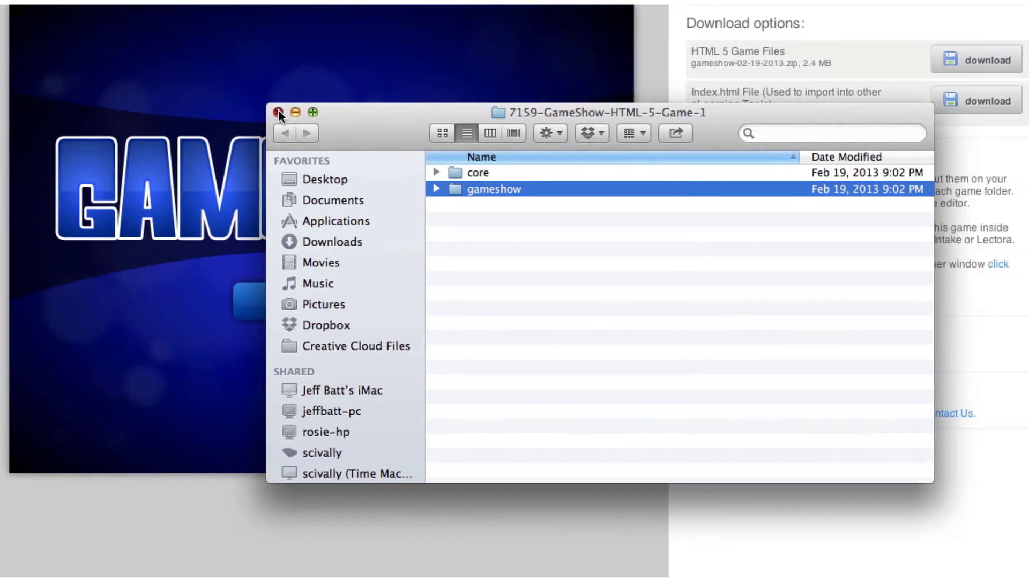
left_click(369, 112)
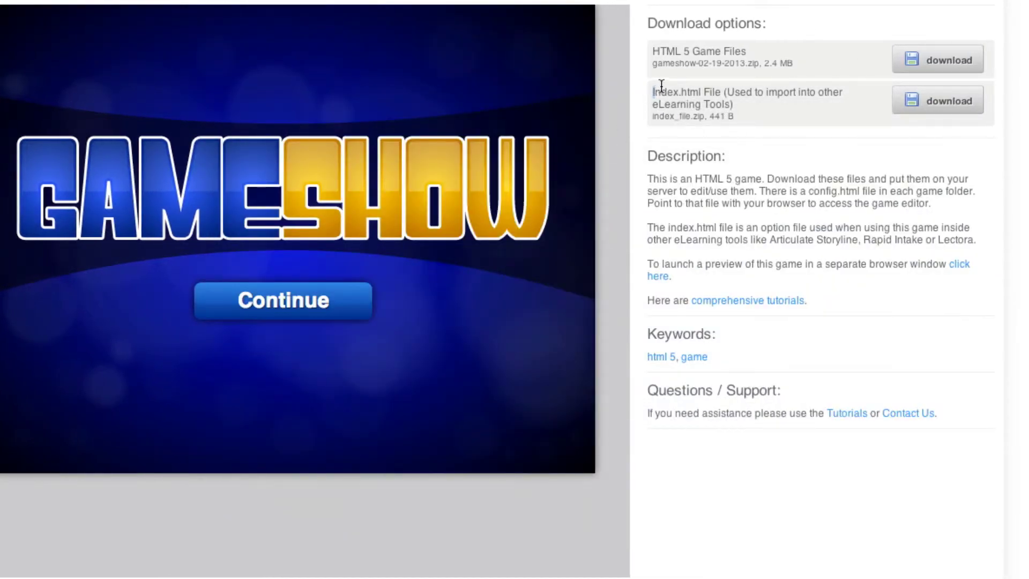
left_click_drag(654, 91, 723, 91)
left_click(956, 108)
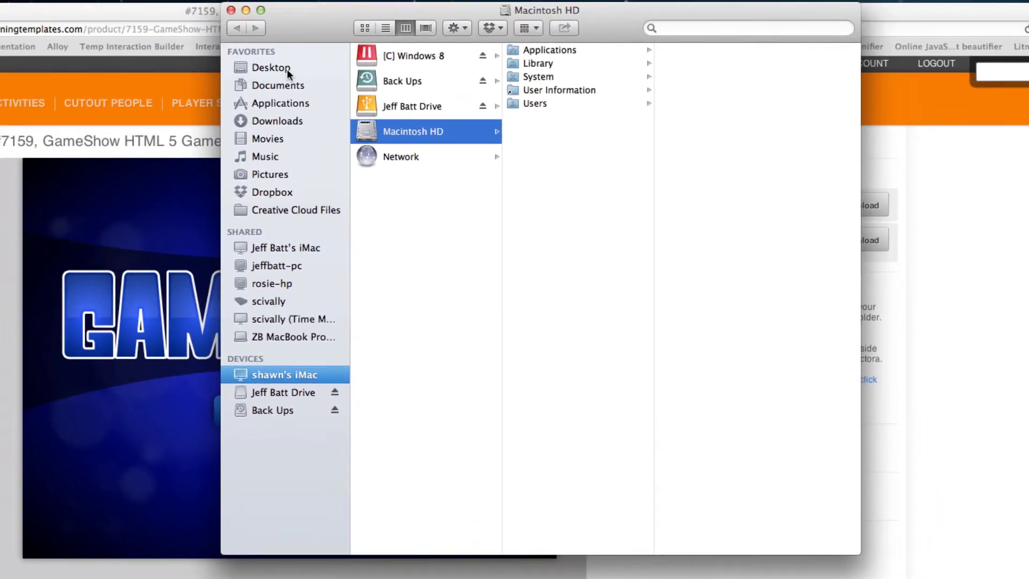
- Drag index.html from the Desktop's index_file-1 folder into the 7159-GameShow-HTML-5-Game-1 folder
left_click(287, 68)
double_click(440, 145)
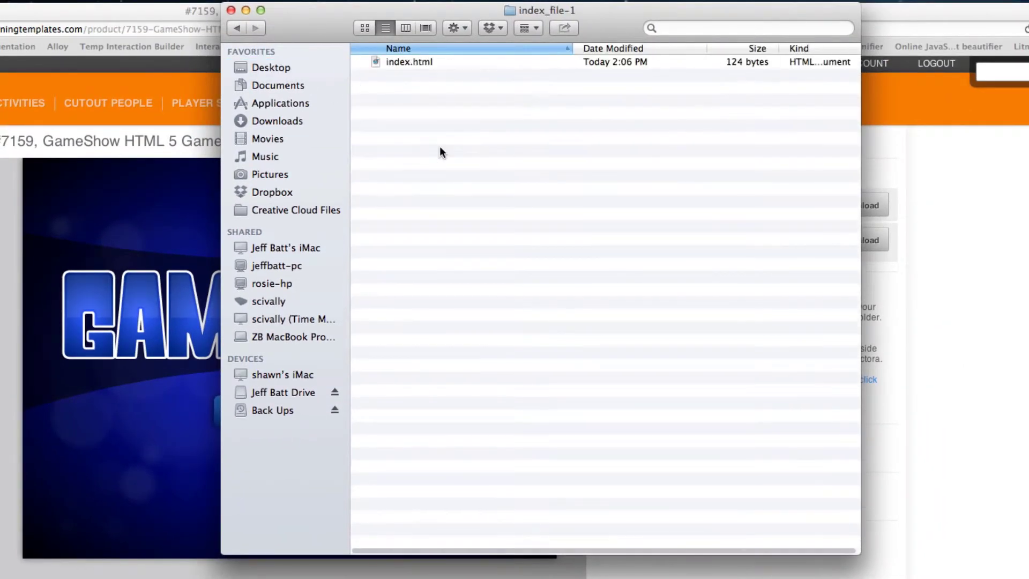
left_click(434, 63)
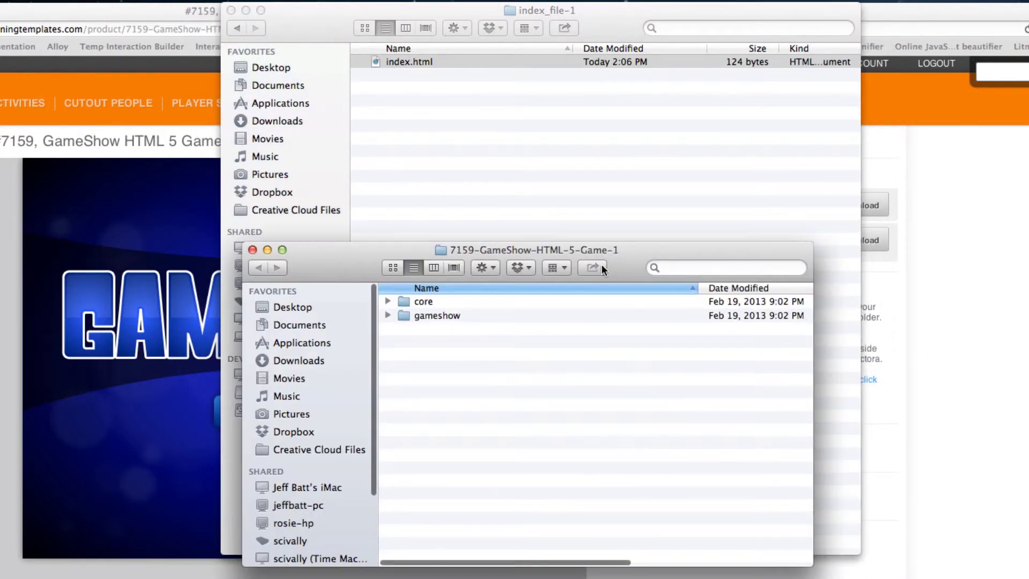
mouse_move(643, 256)
left_mouse_down()
mouse_move(561, 253)
mouse_move(247, 146)
left_mouse_up()
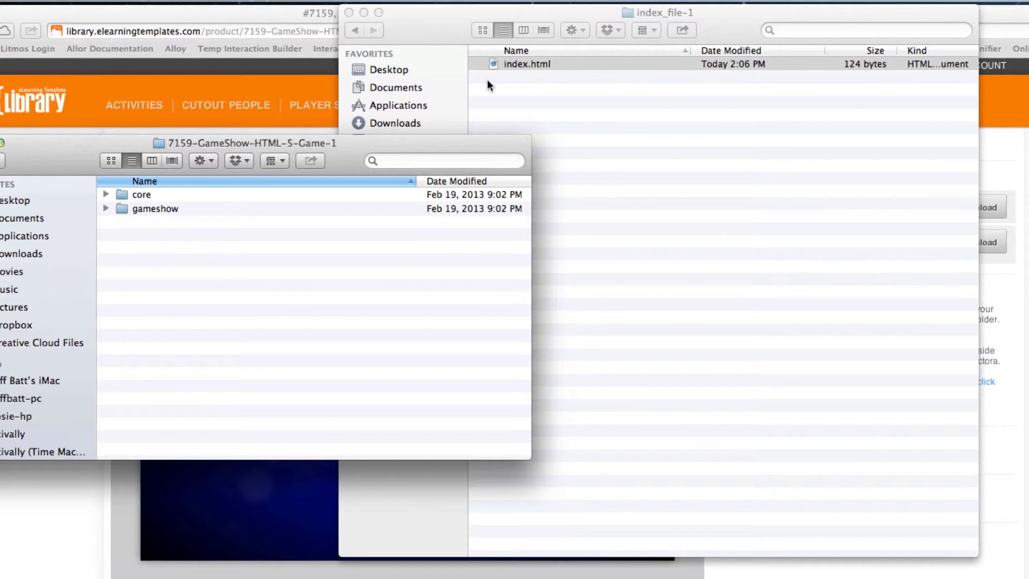
left_click(535, 64)
mouse_move(535, 64)
left_mouse_down()
mouse_move(338, 220)
mouse_move(213, 258)
left_mouse_up()
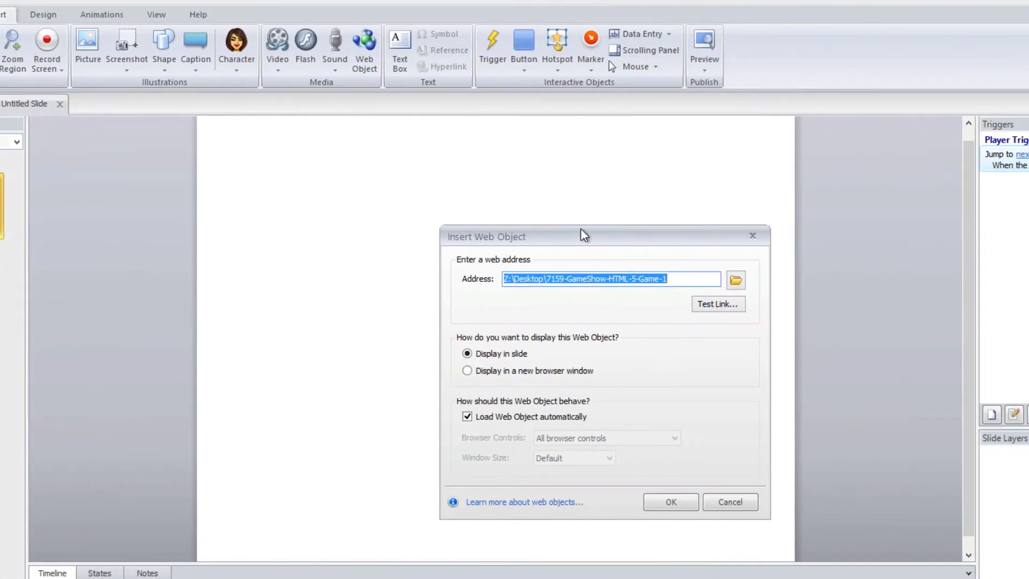
- Address the web object to the game folder's index.html, insert it, and dismiss the browser alert
left_click_drag(580, 230, 468, 193)
left_click(622, 236)
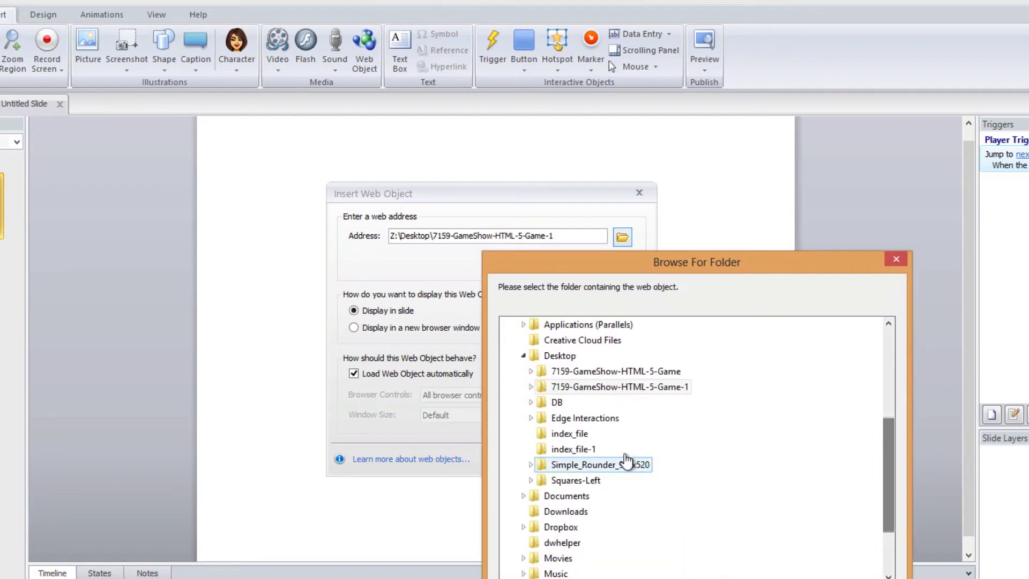
key("Return")
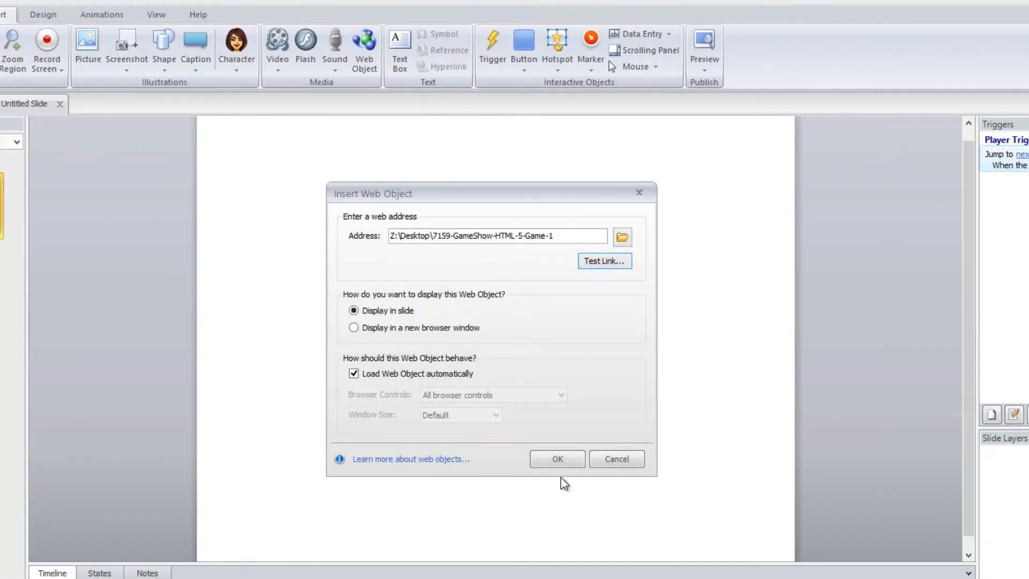
left_click(555, 459)
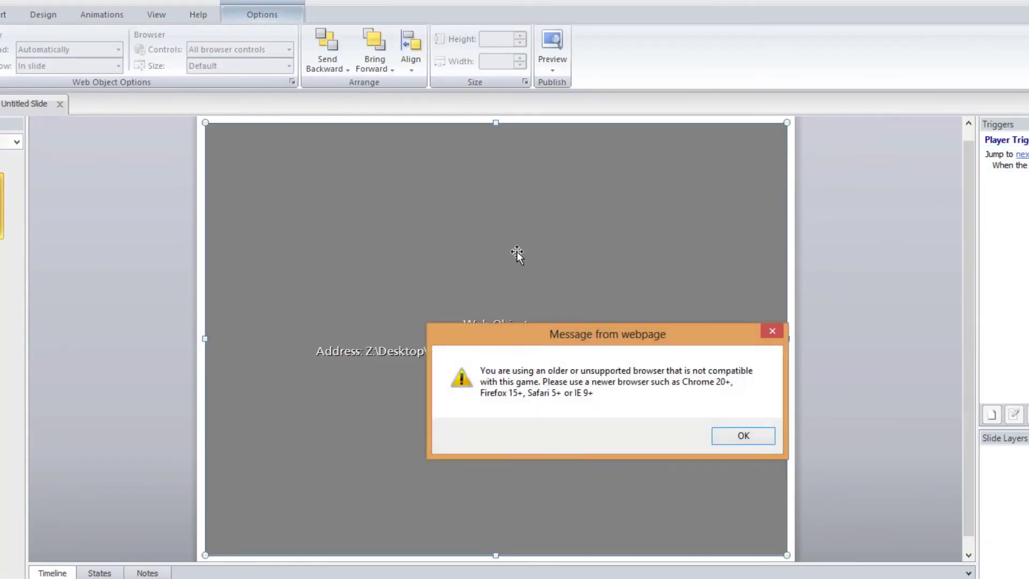
left_click(732, 443)
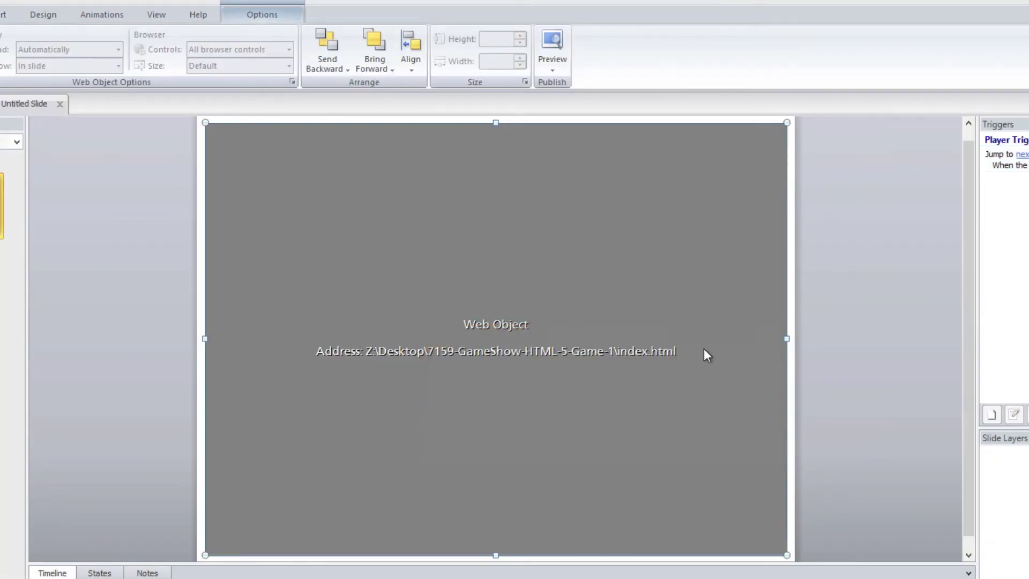
- Preview only this slide, then close the preview to return to slide editing
left_click(545, 66)
left_click(565, 89)
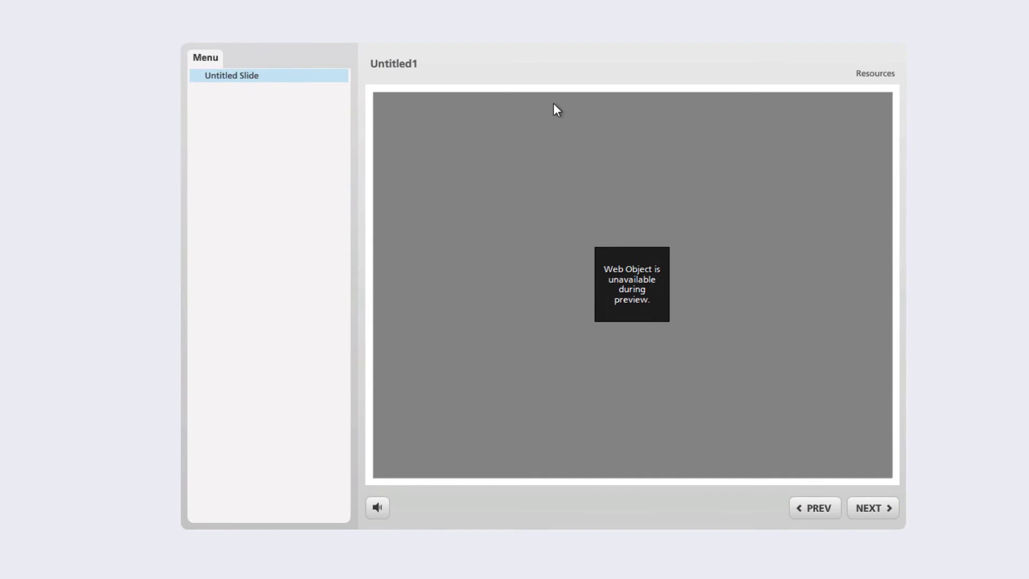
left_click(108, 28)
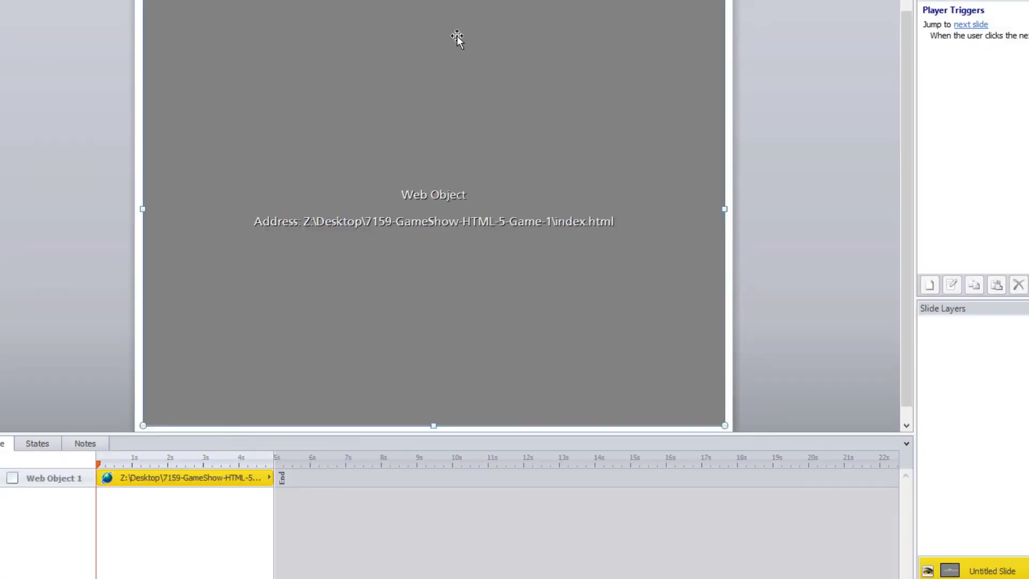